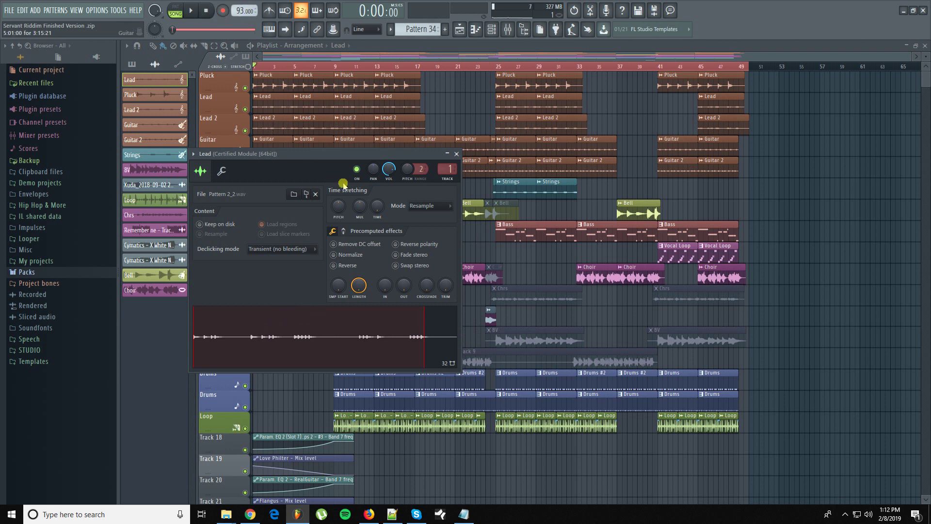
Open the Lead 2, Guitar and Guitar 2 audio clips from the playlist and preview their samples
{"action": "double_click", "coordinate": [276, 119]}
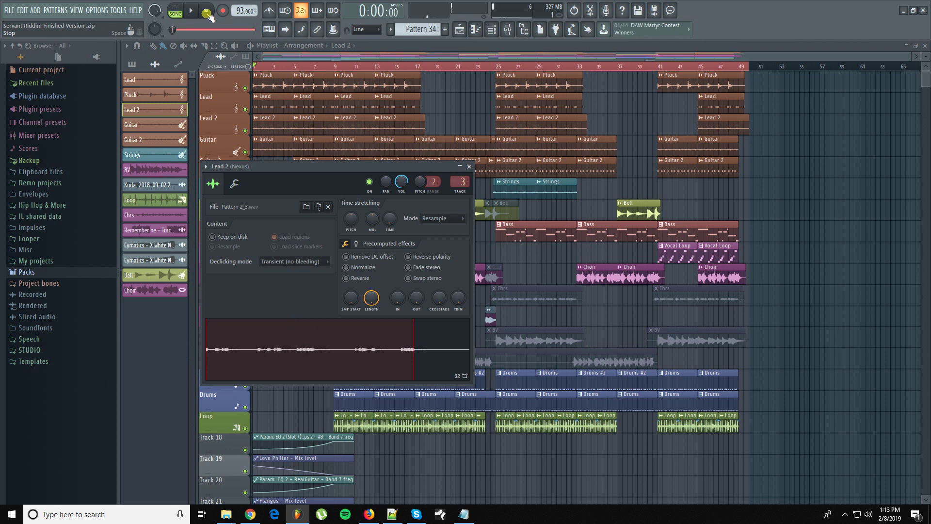
{"action": "double_click", "coordinate": [284, 150]}
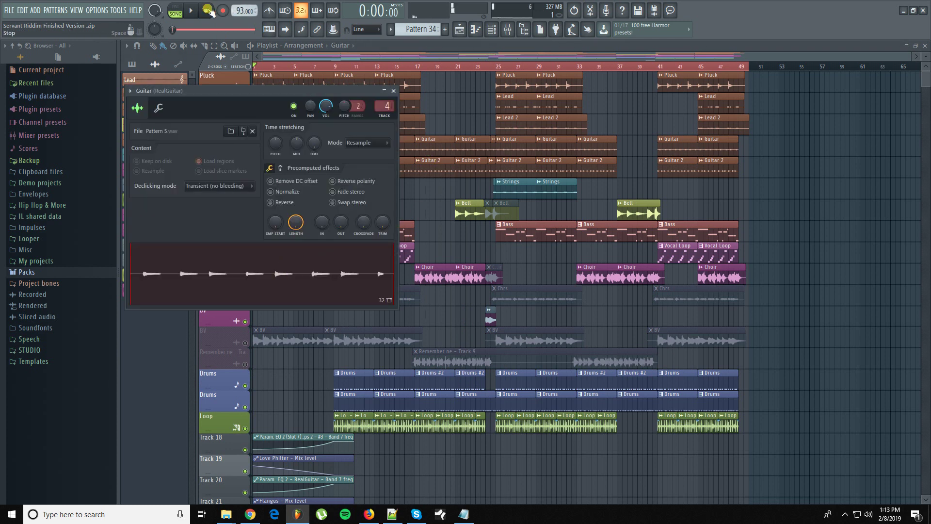
{"action": "key", "text": "Escape"}
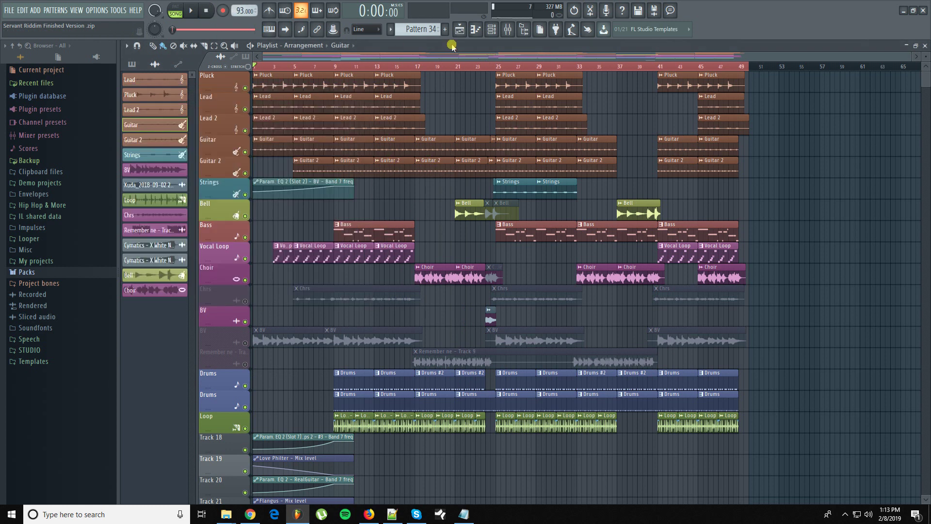
{"action": "double_click", "coordinate": [420, 170]}
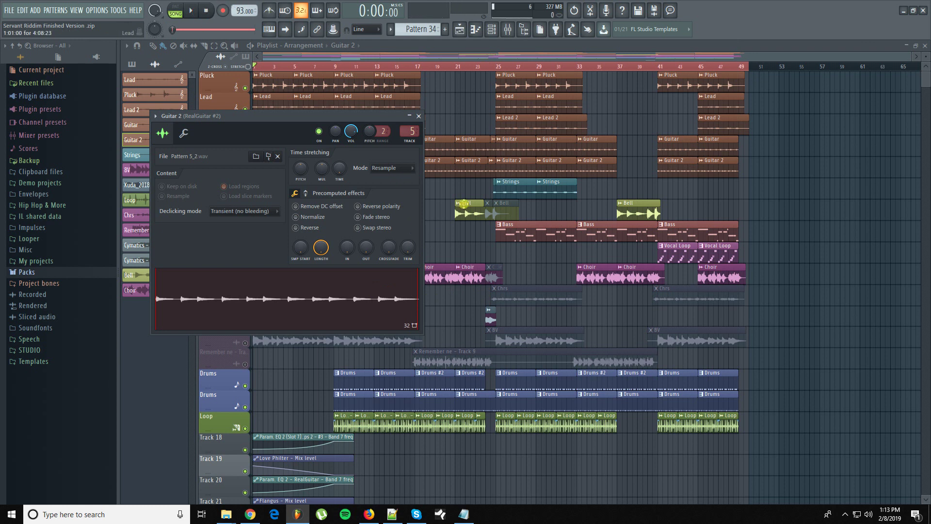
Open the Bass pattern's notes in the piano roll, play the pattern back and stop playback
{"action": "double_click", "coordinate": [536, 227]}
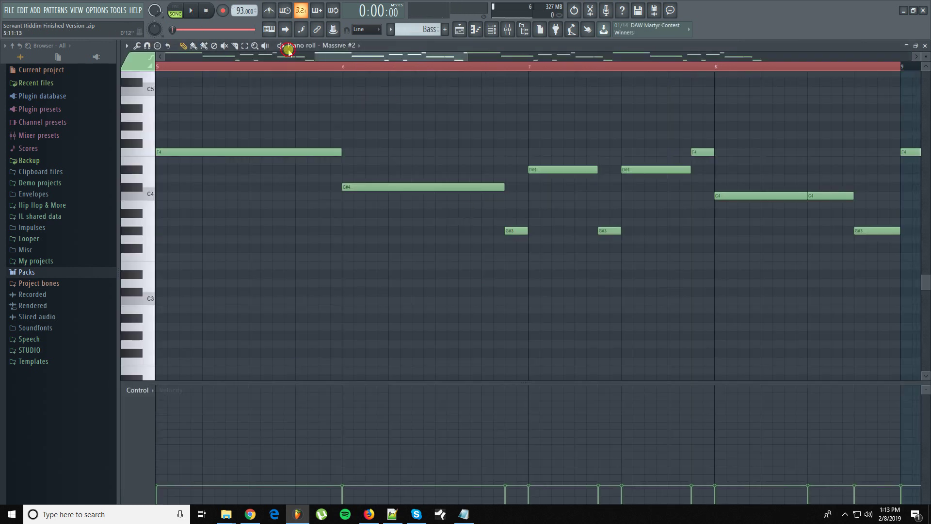
{"action": "key", "text": "l"}
{"action": "key", "text": "space"}
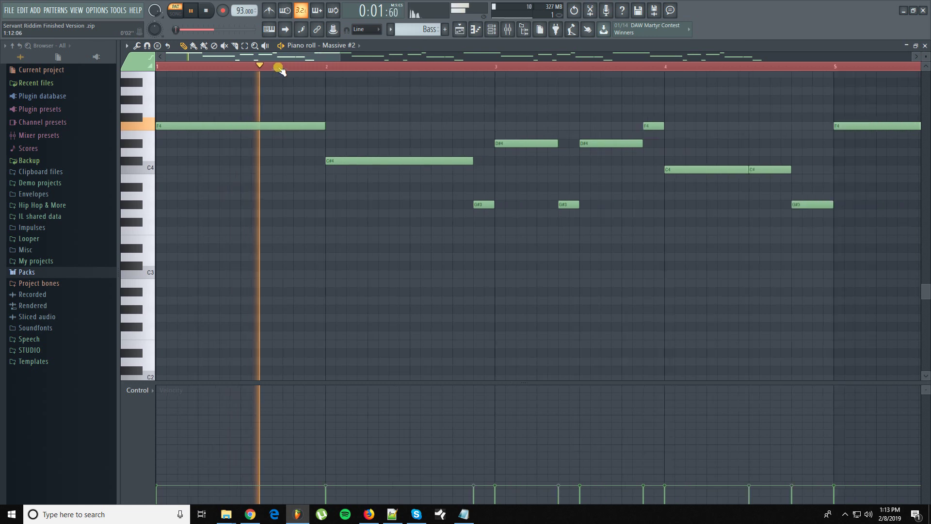
{"action": "scroll", "coordinate": [279, 68], "scroll_direction": "down", "scroll_amount": 5}
{"action": "scroll", "coordinate": [441, 214], "scroll_direction": "up", "scroll_amount": 2}
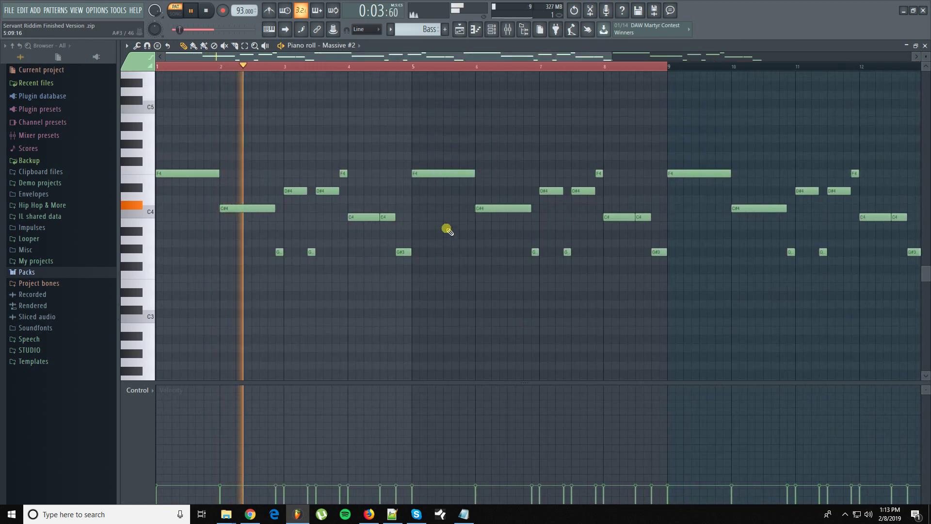
{"action": "scroll", "coordinate": [447, 229], "scroll_direction": "up", "scroll_amount": 1}
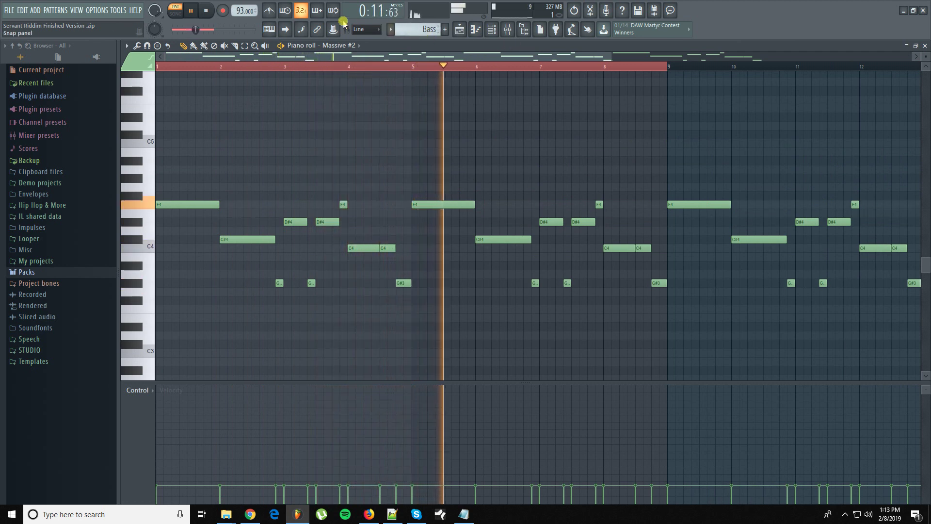
{"action": "left_click", "coordinate": [186, 17]}
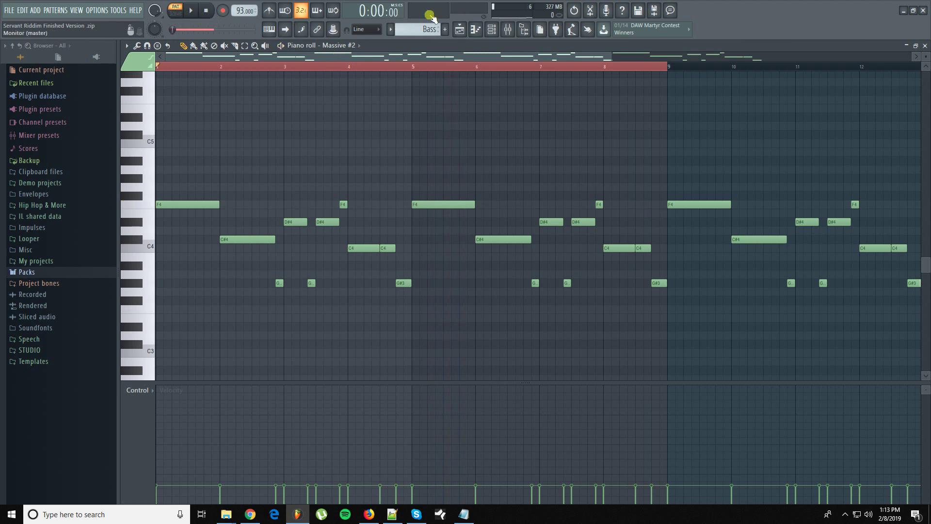
Return to the playlist and open the Choir clip and the short BV clip to preview their samples
{"action": "left_click", "coordinate": [460, 30]}
{"action": "double_click", "coordinate": [436, 282]}
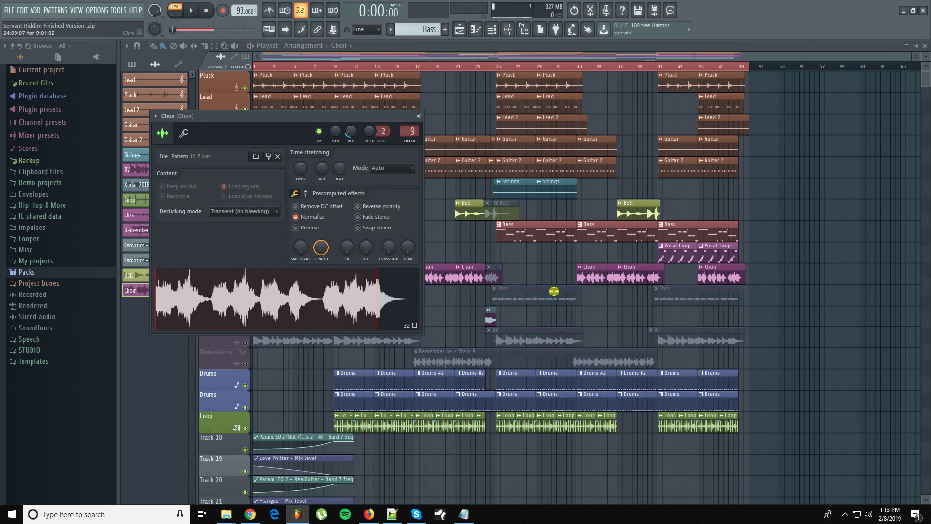
{"action": "double_click", "coordinate": [491, 321]}
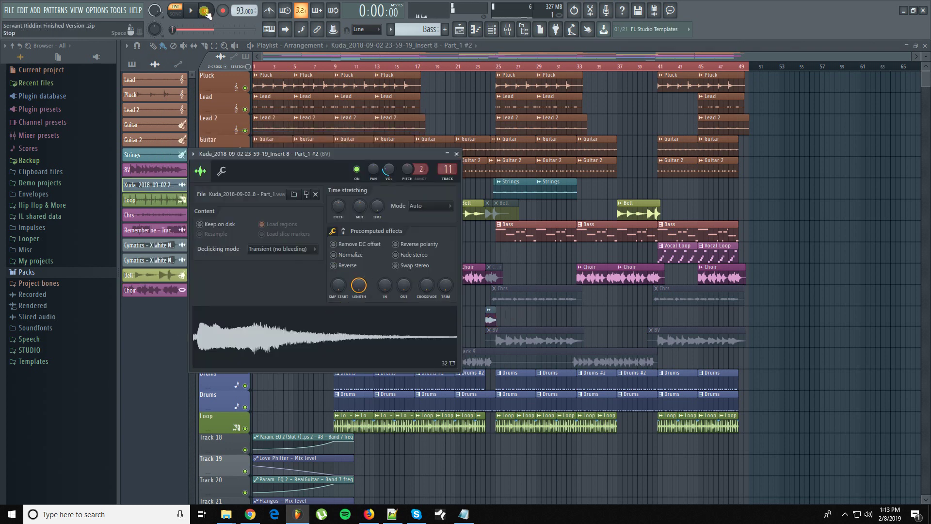
Preview the samples of the Strings and Bell clips, then close the channel settings
{"action": "double_click", "coordinate": [503, 194]}
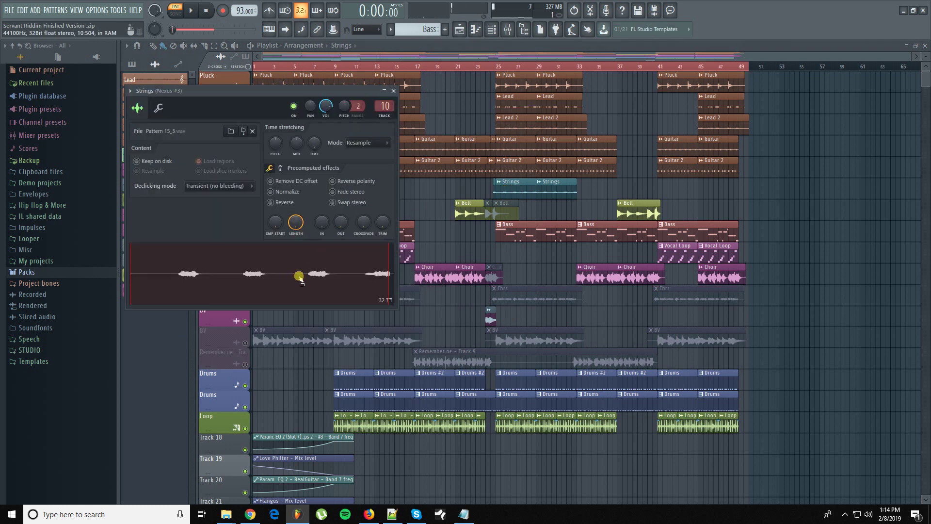
{"action": "left_click", "coordinate": [198, 12]}
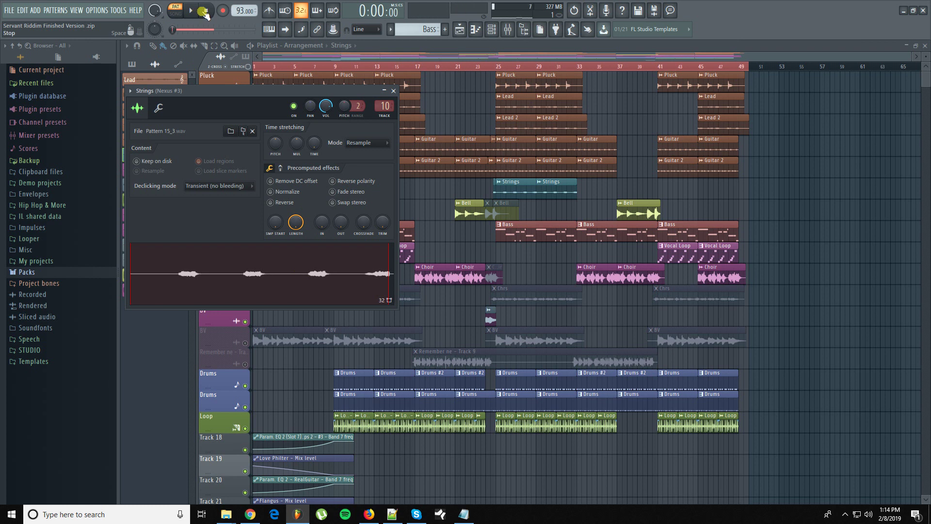
{"action": "left_click", "coordinate": [206, 12]}
{"action": "double_click", "coordinate": [452, 211]}
{"action": "left_click", "coordinate": [303, 322]}
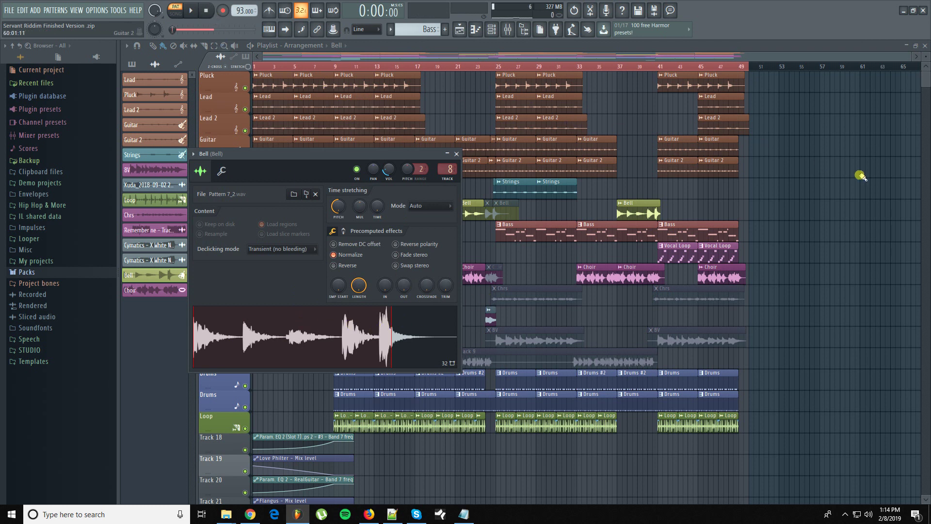
{"action": "key", "text": "Escape"}
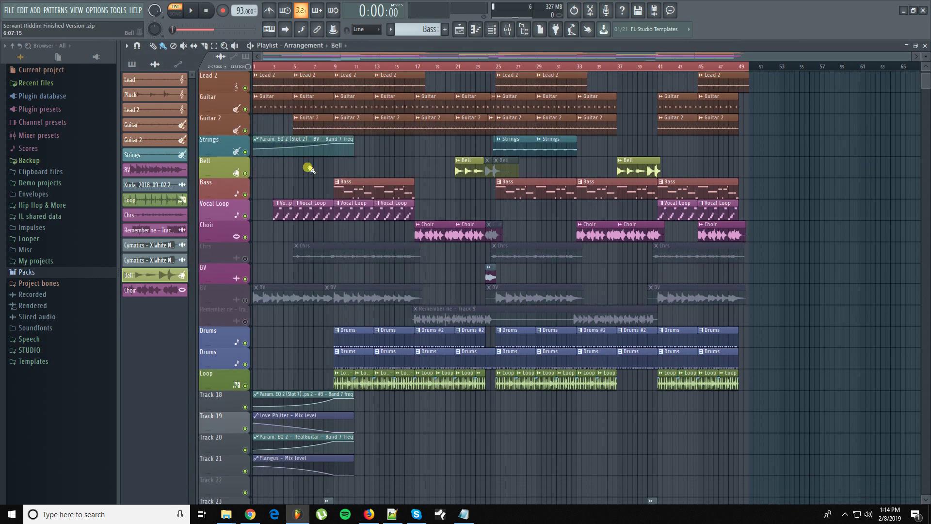
Preview the long BV clip and the Remember ne - Track 9 vocal clip, then close the channel settings
{"action": "double_click", "coordinate": [264, 337]}
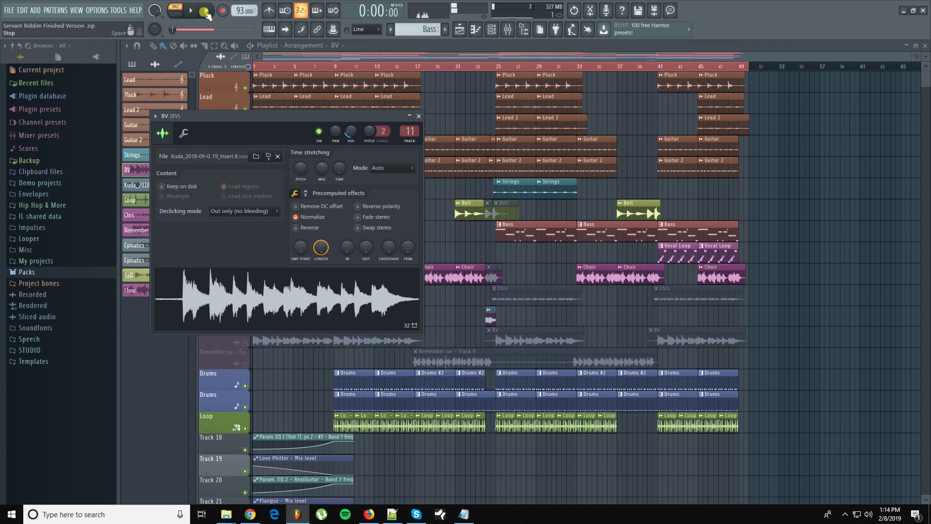
{"action": "left_click", "coordinate": [206, 13]}
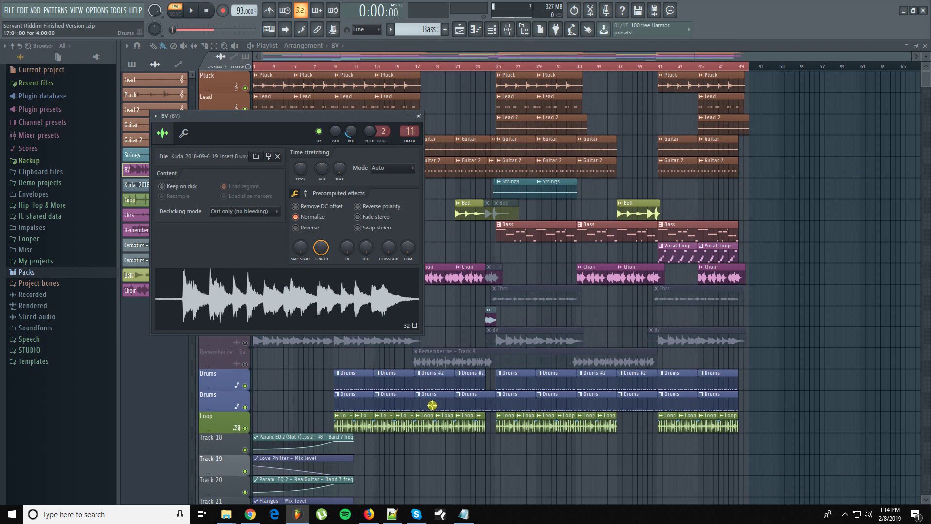
{"action": "double_click", "coordinate": [433, 362]}
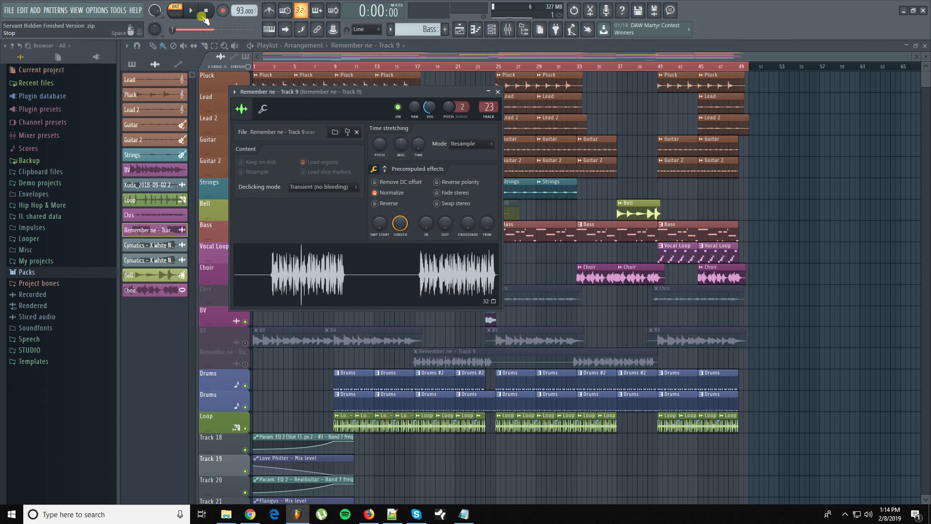
{"action": "left_click", "coordinate": [205, 15]}
{"action": "left_click", "coordinate": [316, 264]}
{"action": "left_click", "coordinate": [784, 57]}
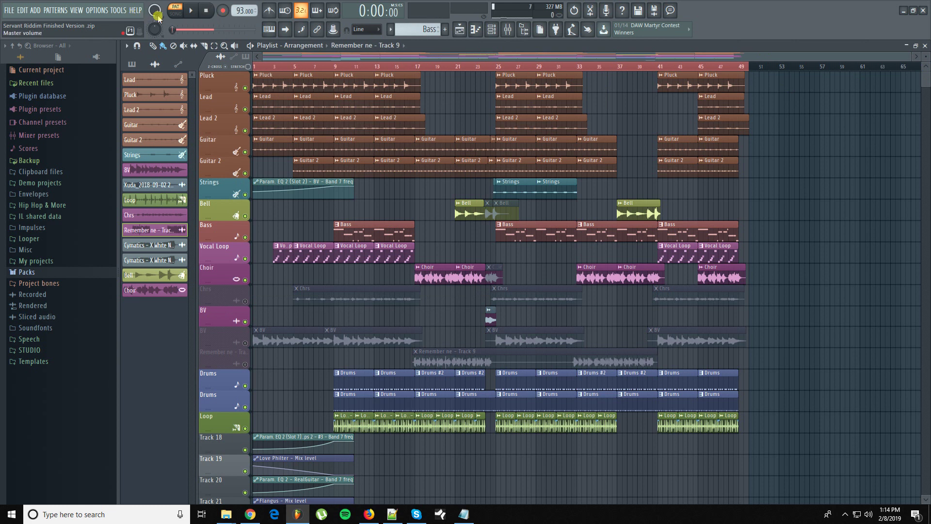
Play the arrangement in song mode from the beginning and look over all of its playlist tracks
{"action": "key", "text": "space"}
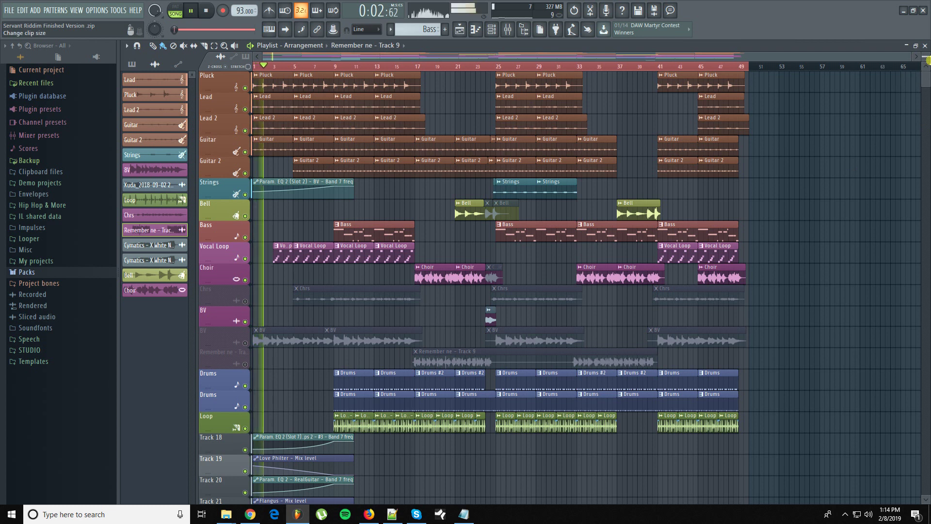
{"action": "left_click_drag", "start_coordinate": [926, 68], "coordinate": [928, 68]}
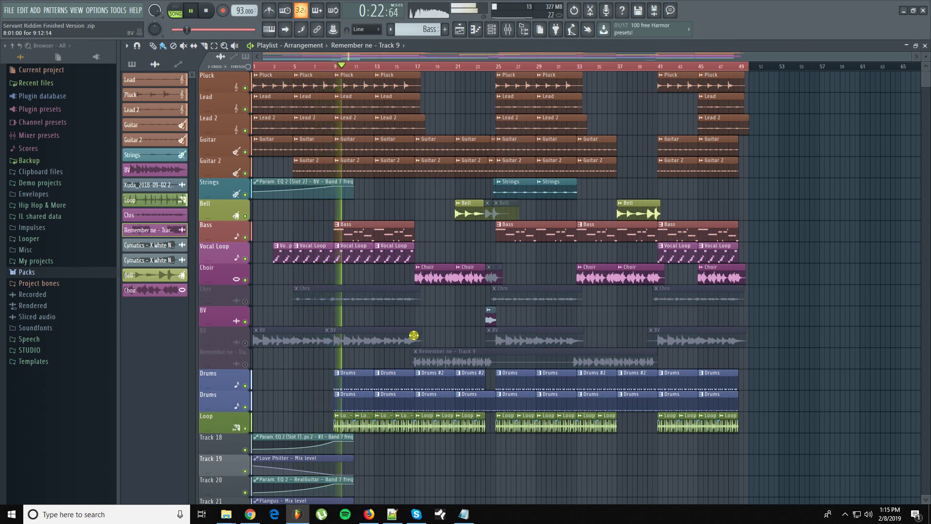
{"action": "scroll", "coordinate": [576, 246], "scroll_direction": "down", "scroll_amount": 5}
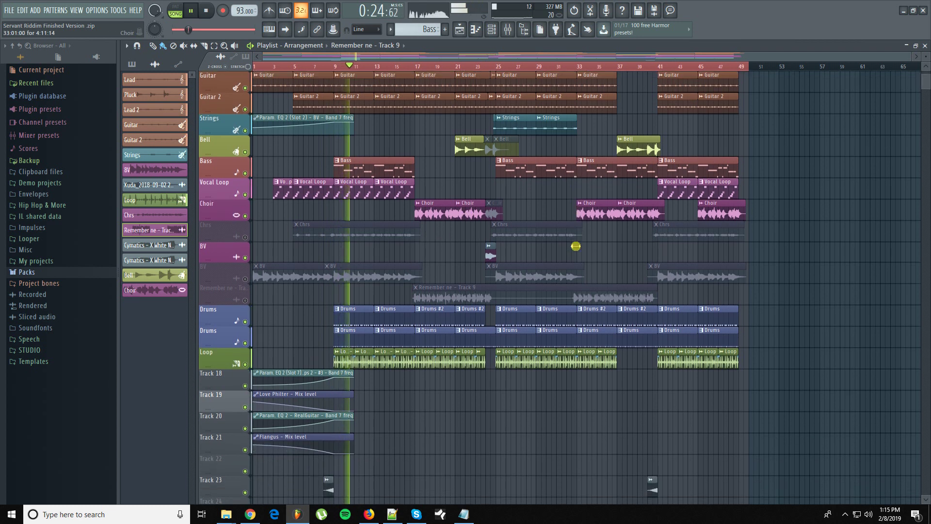
{"action": "scroll", "coordinate": [576, 246], "scroll_direction": "up", "scroll_amount": 2}
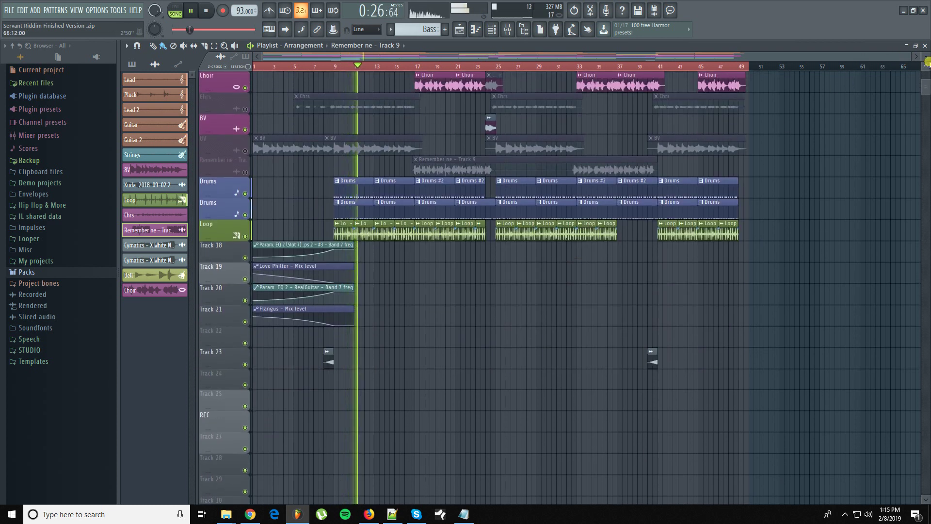
{"action": "scroll", "coordinate": [926, 59], "scroll_direction": "down", "scroll_amount": 2}
{"action": "scroll", "coordinate": [828, 135], "scroll_direction": "up", "scroll_amount": 5}
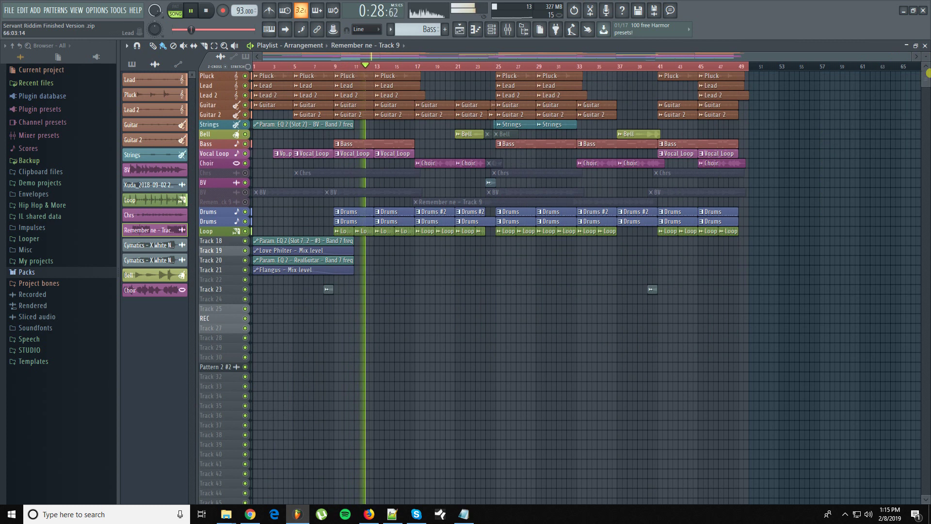
{"action": "scroll", "coordinate": [926, 54], "scroll_direction": "up", "scroll_amount": 2}
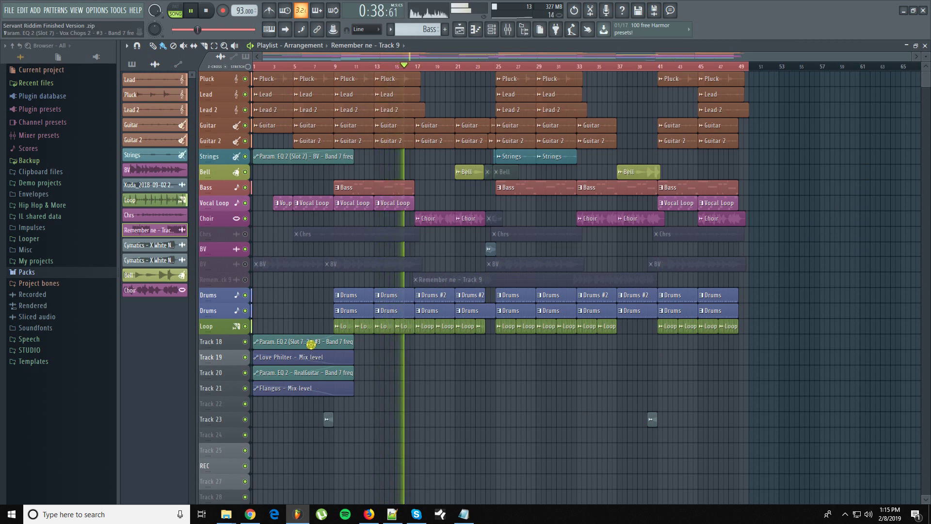
Unmute the lower BV track and the Chrs track in the playlist during playback
{"action": "scroll", "coordinate": [454, 186], "scroll_direction": "up", "scroll_amount": 2}
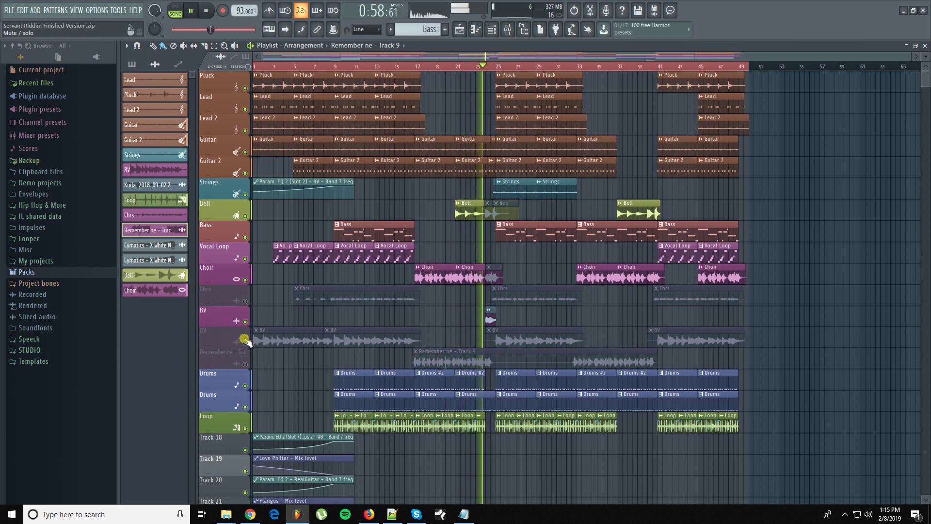
{"action": "left_click", "coordinate": [245, 343]}
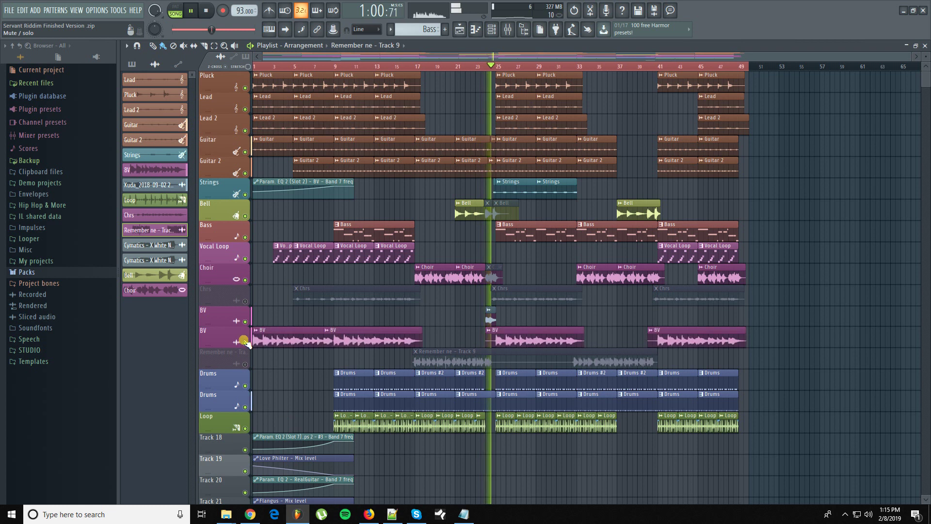
{"action": "left_click", "coordinate": [246, 302]}
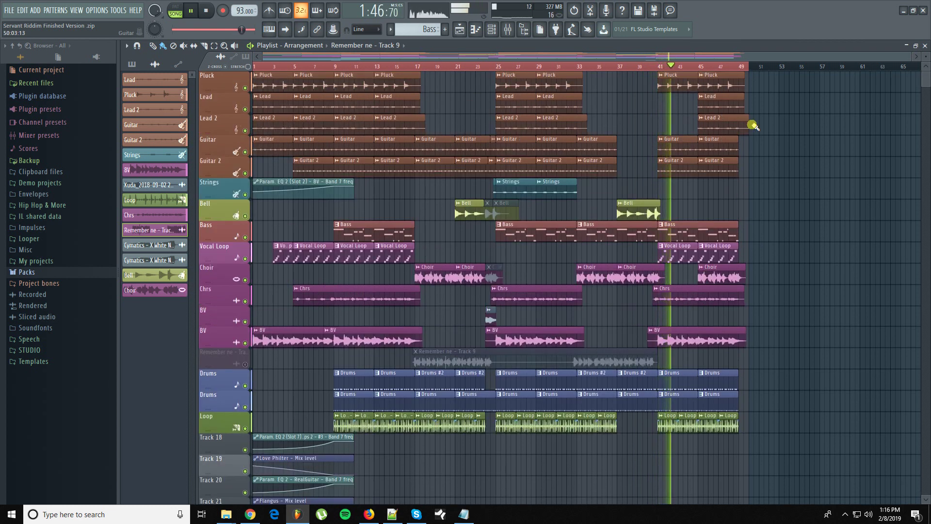
Extend the end of the playlist's time selection to about bar 51, past the last clips
{"action": "left_click_drag", "start_coordinate": [755, 66], "coordinate": [766, 67]}
{"action": "left_click", "coordinate": [763, 68]}
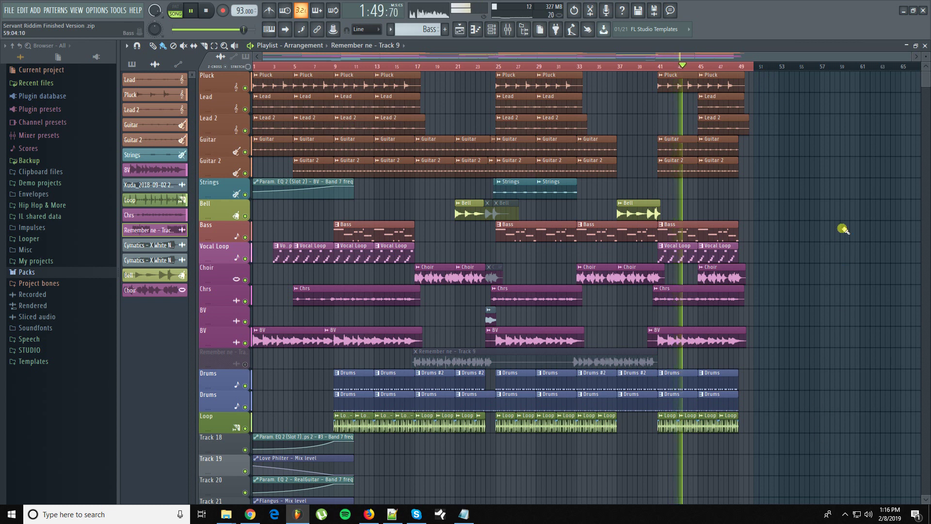
{"action": "left_click_drag", "start_coordinate": [758, 67], "coordinate": [766, 67]}
{"action": "left_click", "coordinate": [765, 68]}
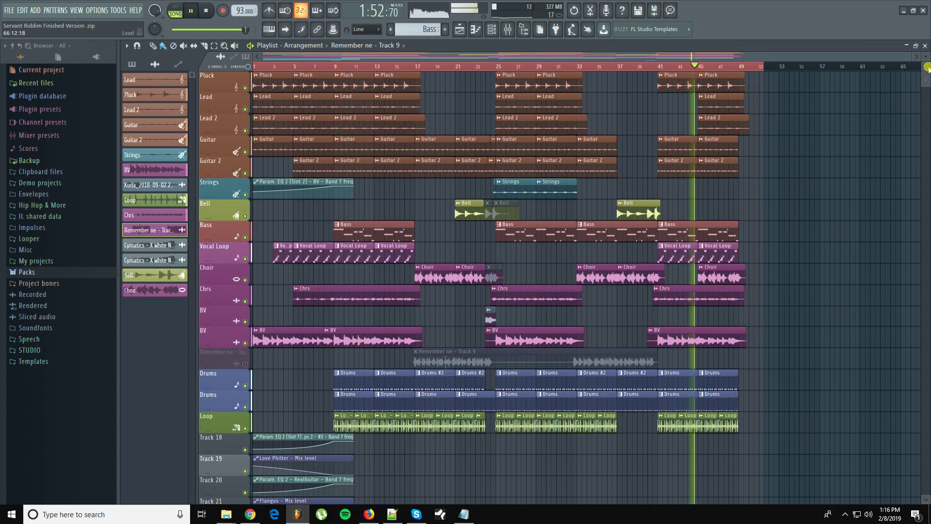
{"action": "left_click_drag", "start_coordinate": [927, 58], "coordinate": [927, 56]}
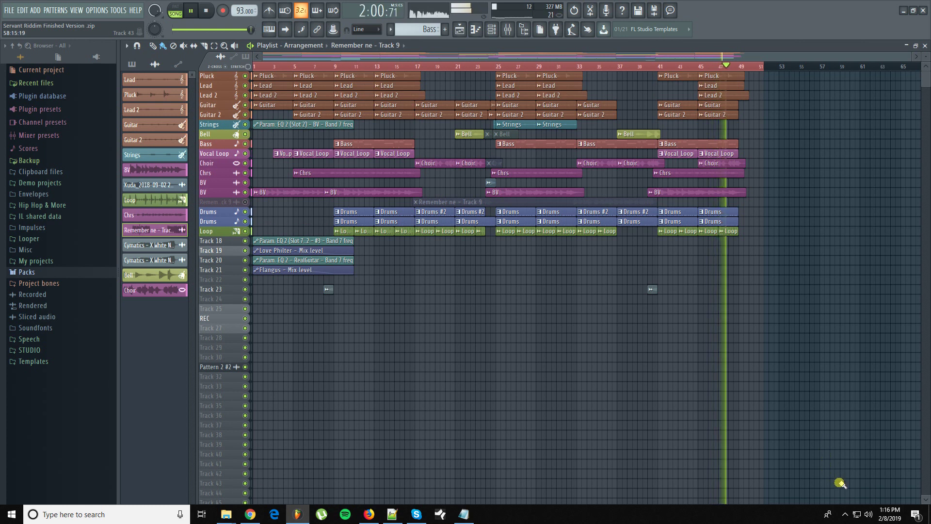
{"action": "left_click", "coordinate": [845, 516]}
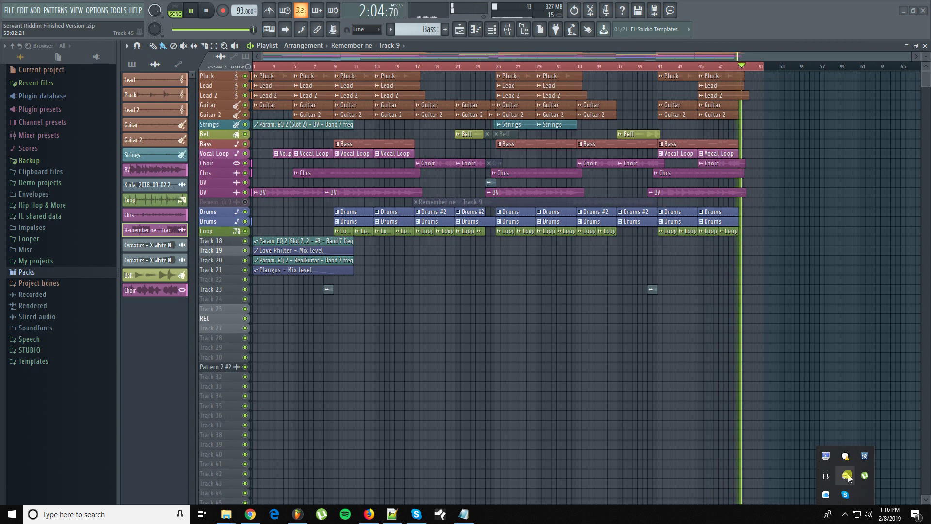
{"action": "right_click", "coordinate": [872, 453]}
{"action": "left_click", "coordinate": [827, 417]}
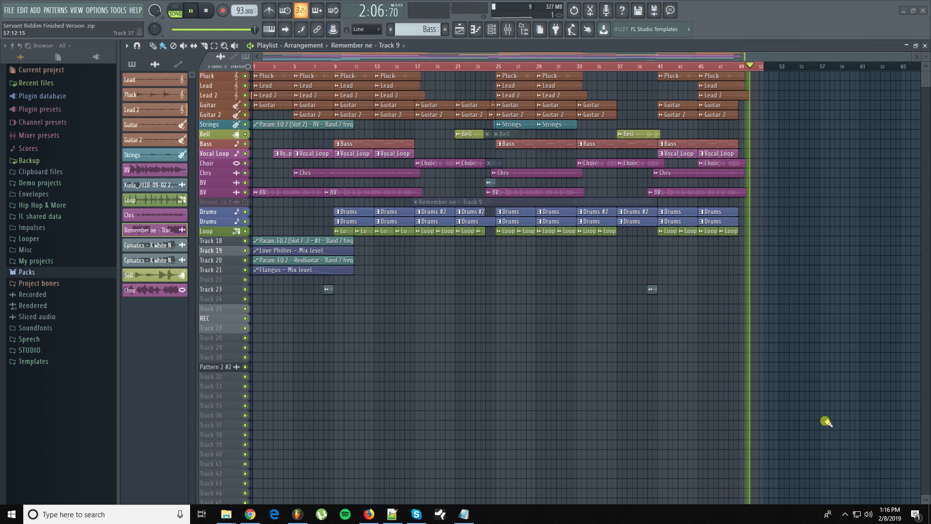